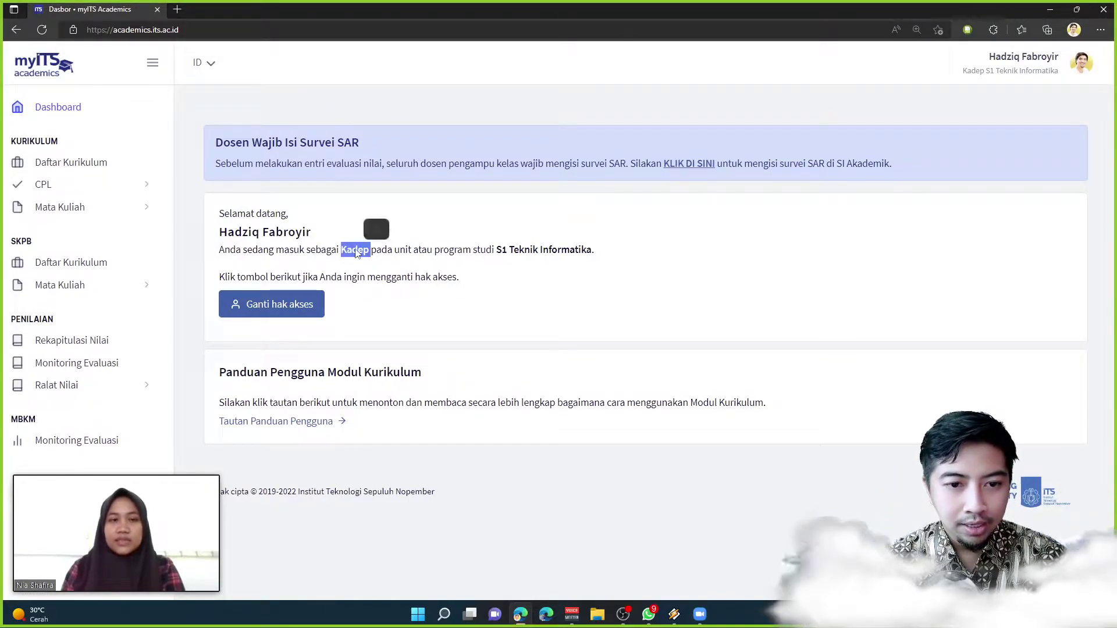
Switch the access role to Dosen for the S1 Teknik Informatika study programme.
{"action": "left_click", "coordinate": [270, 304]}
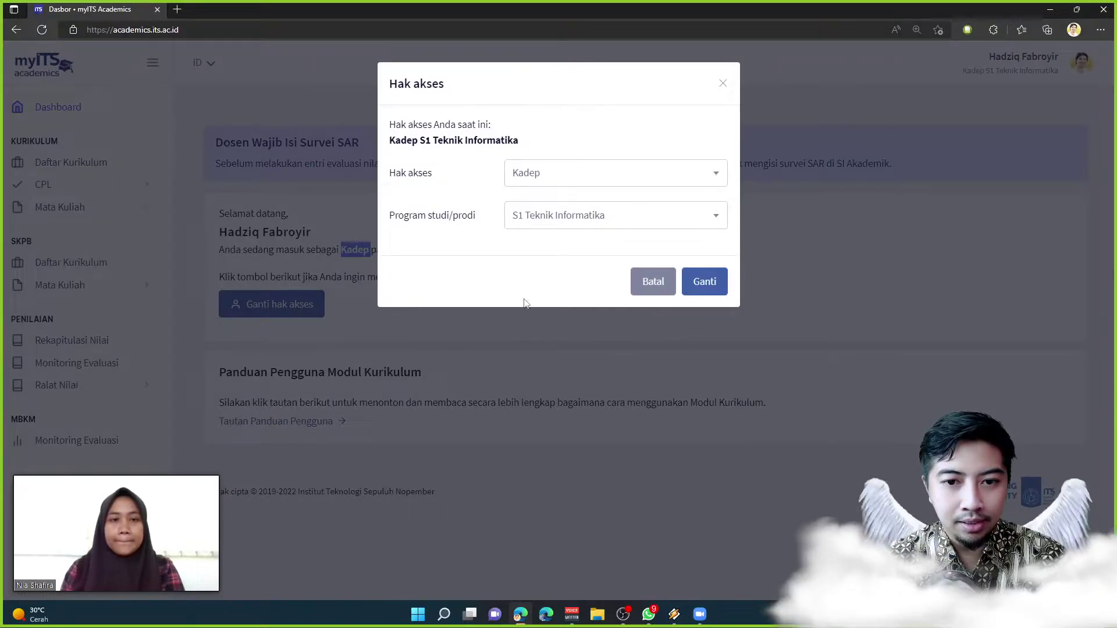
{"action": "left_click", "coordinate": [595, 177]}
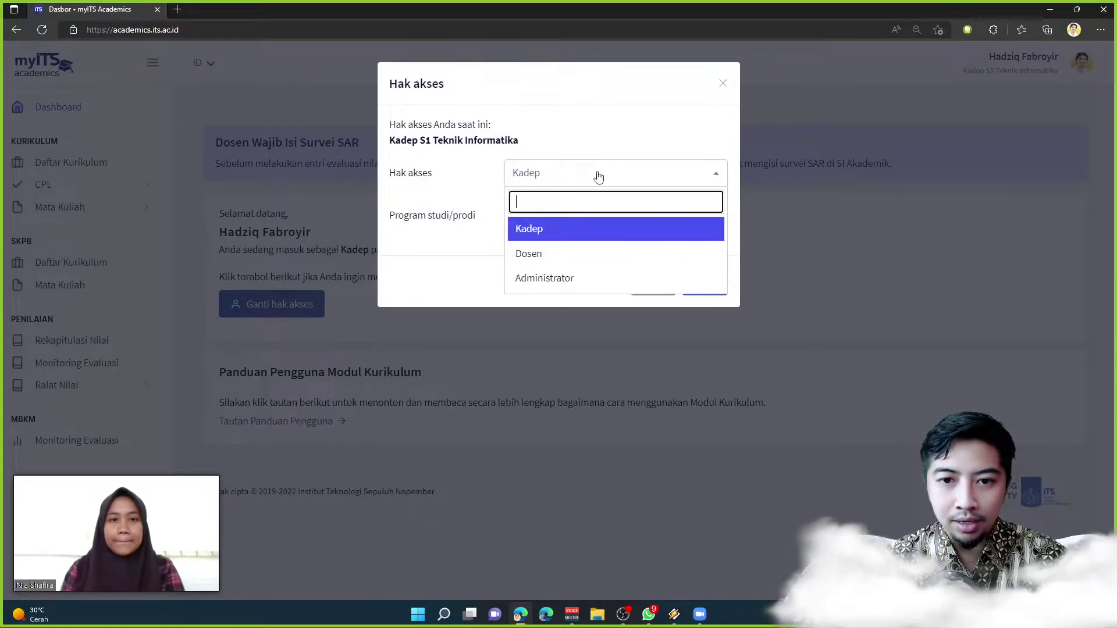
{"action": "left_click", "coordinate": [544, 253]}
{"action": "left_click", "coordinate": [554, 228]}
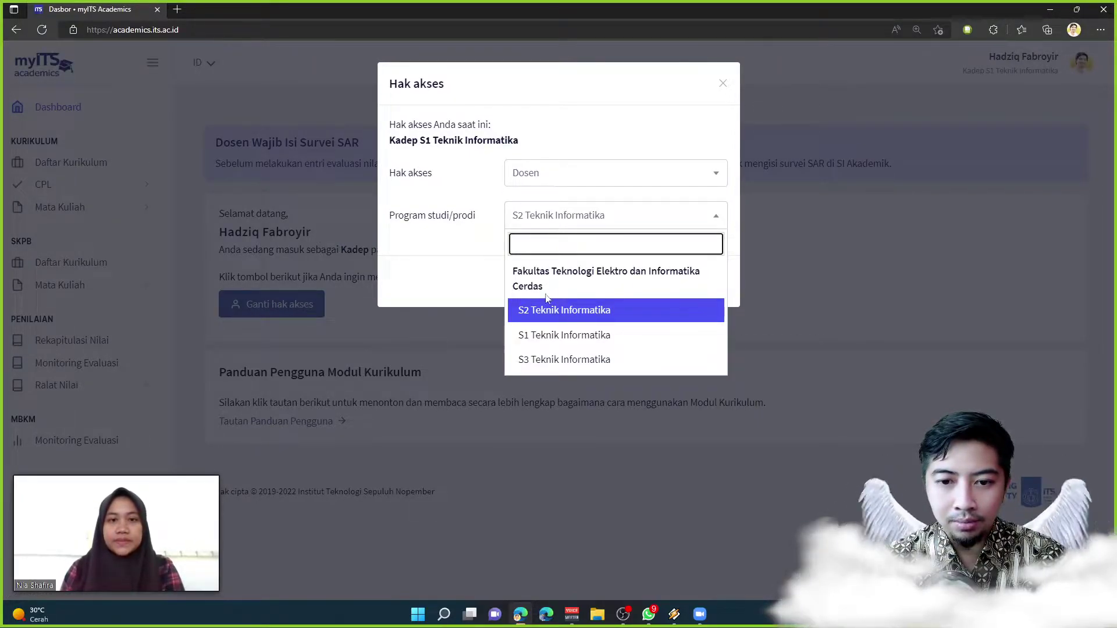
{"action": "left_click", "coordinate": [540, 332]}
{"action": "left_click", "coordinate": [713, 287]}
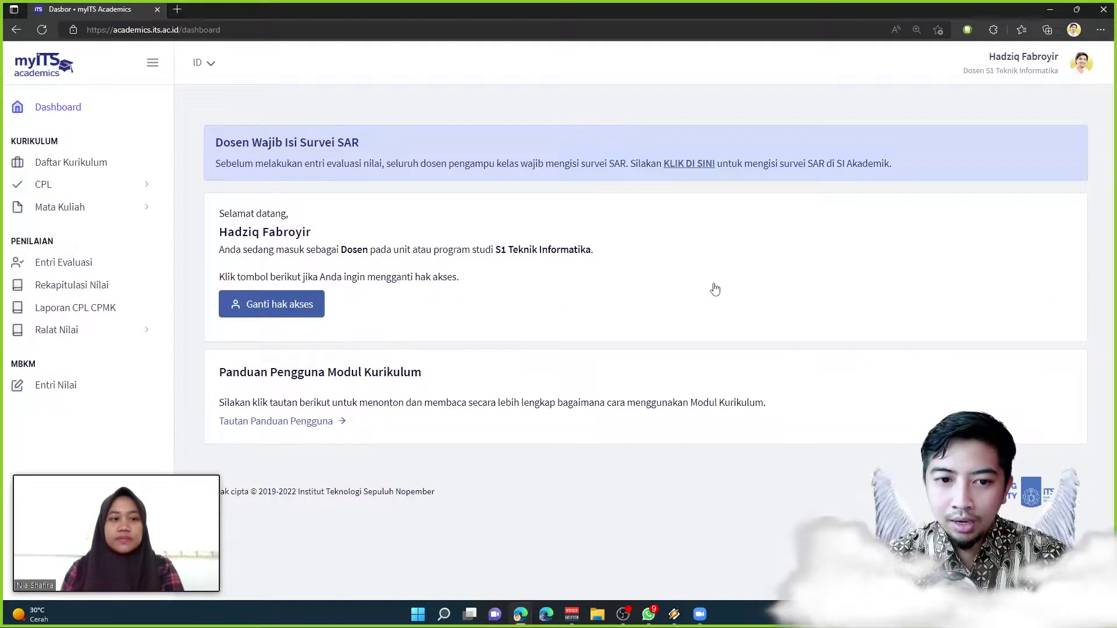
{"action": "double_click", "coordinate": [350, 252]}
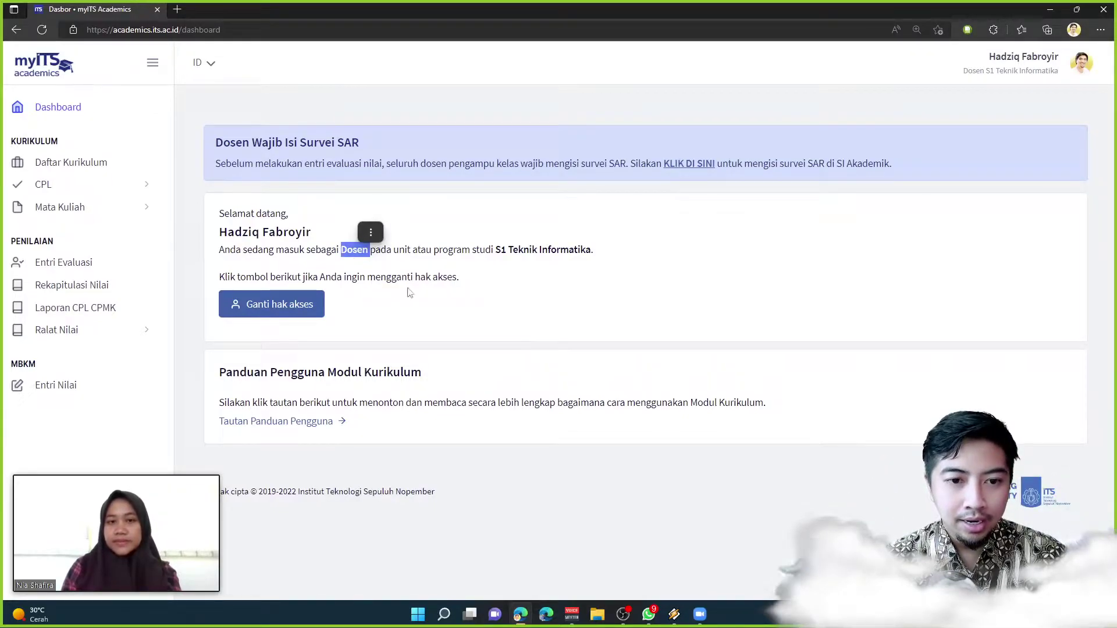
{"action": "left_click", "coordinate": [344, 250]}
{"action": "left_click_drag", "start_coordinate": [343, 249], "coordinate": [368, 252]}
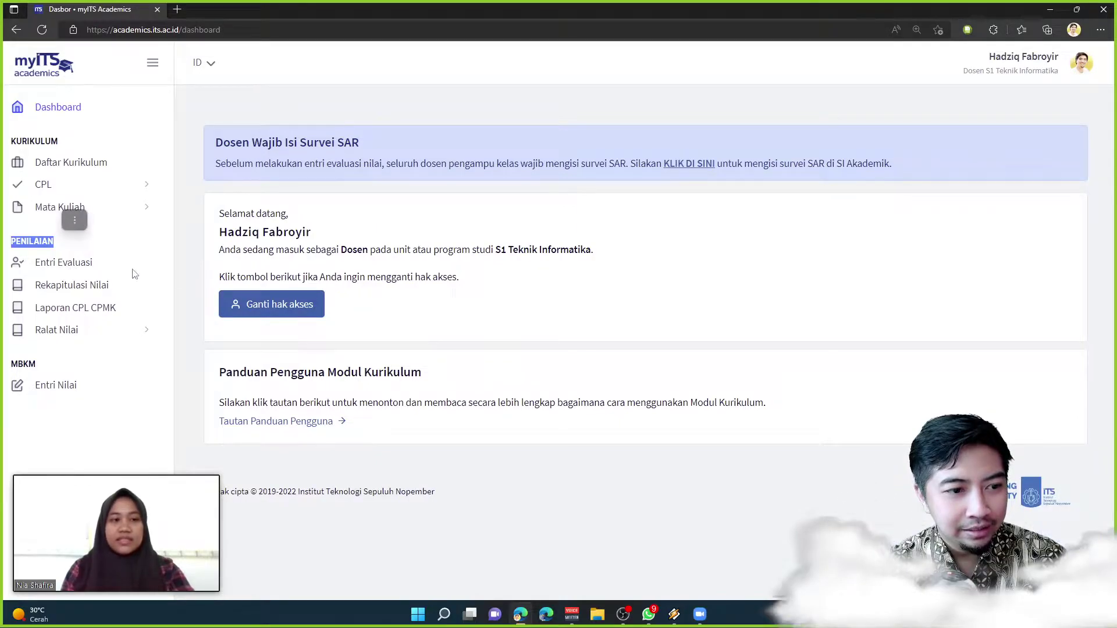
Open the Entri Evaluasi page of the Penilaian module and look through its class list.
{"action": "left_click", "coordinate": [74, 265]}
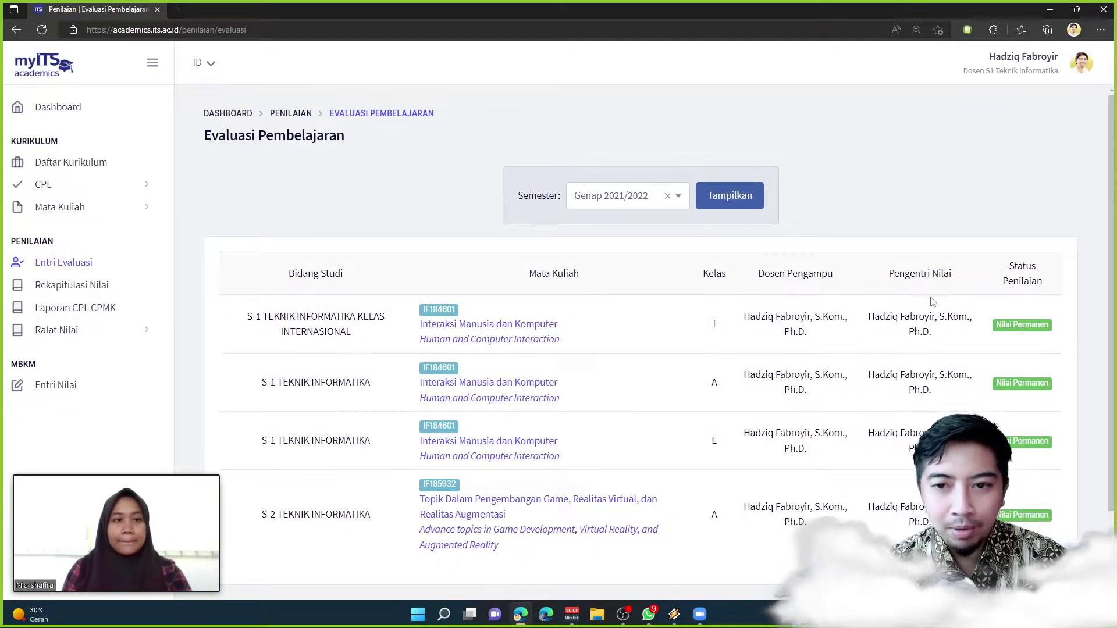
{"action": "scroll", "coordinate": [582, 408], "scroll_direction": "down", "scroll_amount": 2}
{"action": "scroll", "coordinate": [553, 428], "scroll_direction": "up", "scroll_amount": 2}
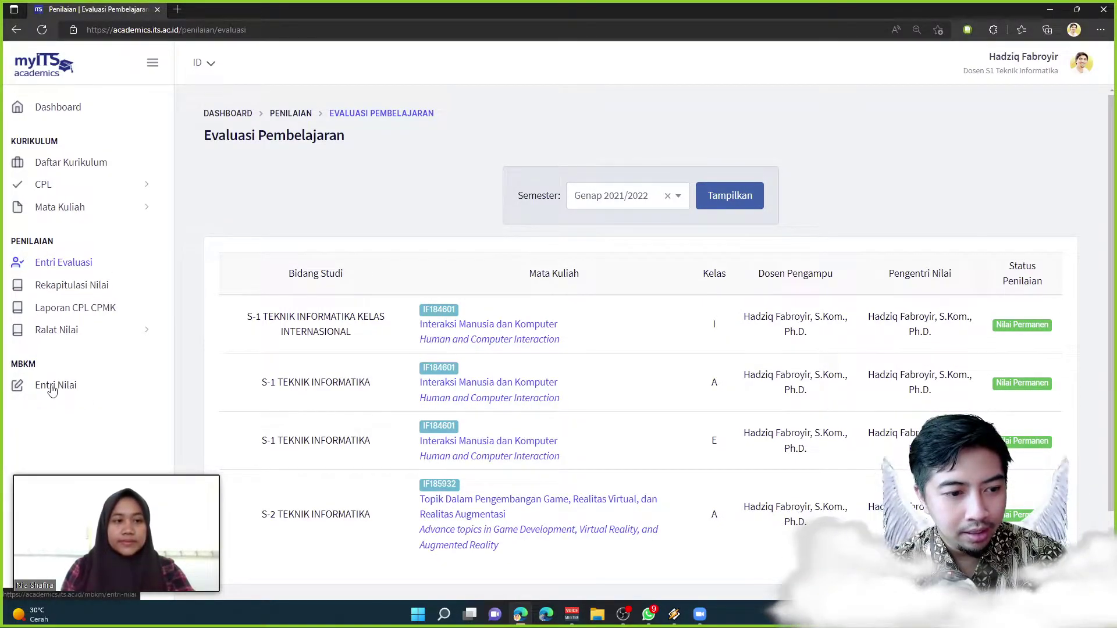
Go to the MBKM Entri Nilai page and open the Kreatif Digital class listed for S-1 Teknik Informatika.
{"action": "double_click", "coordinate": [23, 363]}
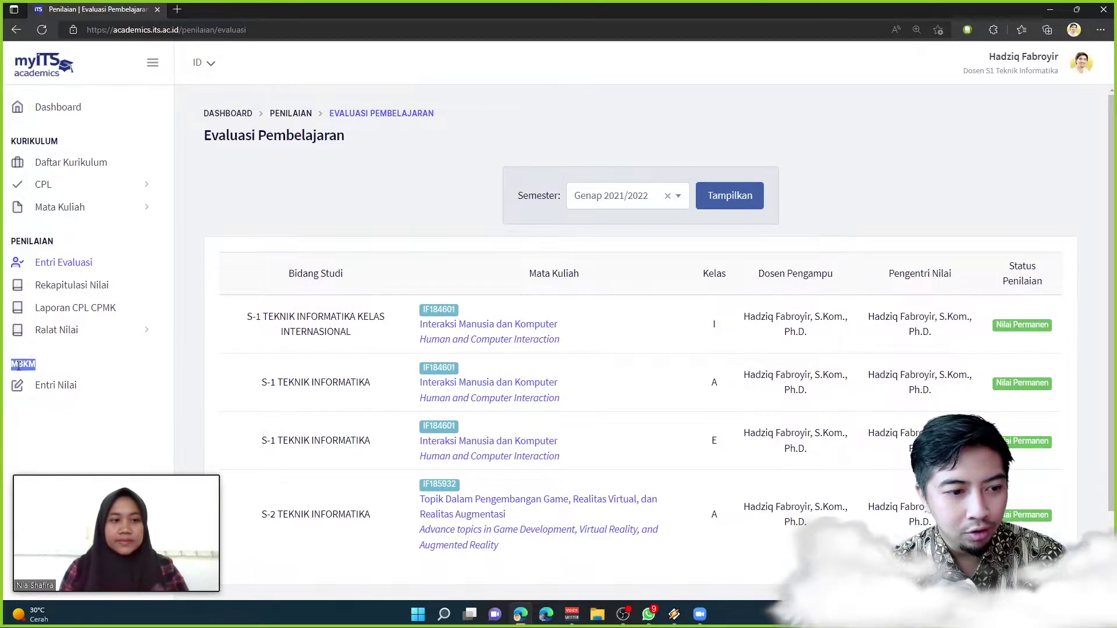
{"action": "left_click", "coordinate": [53, 389]}
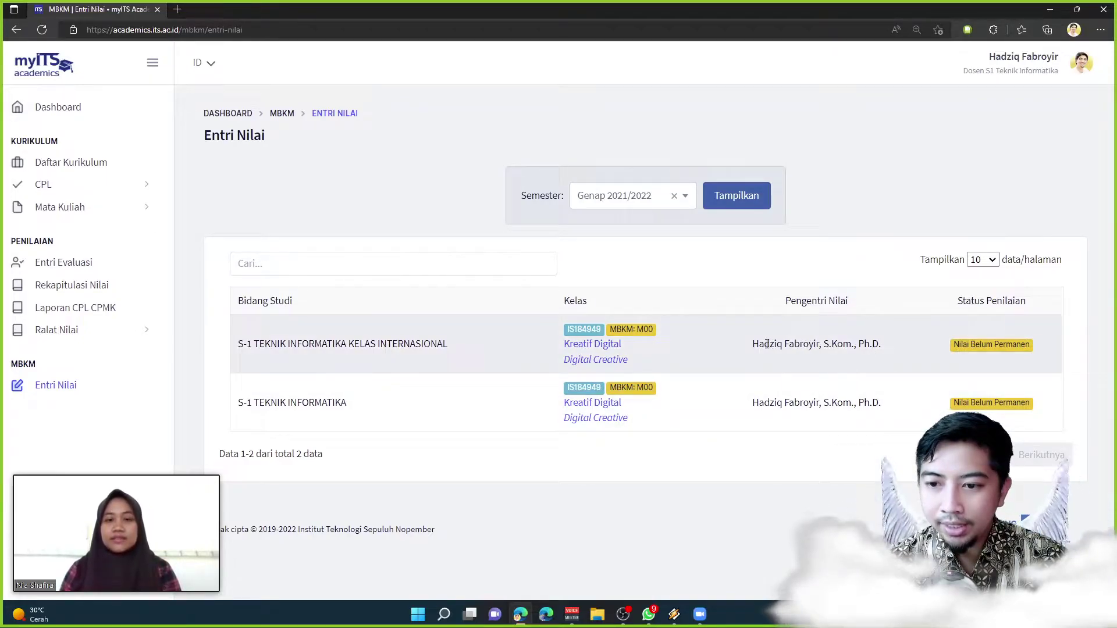
{"action": "left_click_drag", "start_coordinate": [752, 344], "coordinate": [888, 349]}
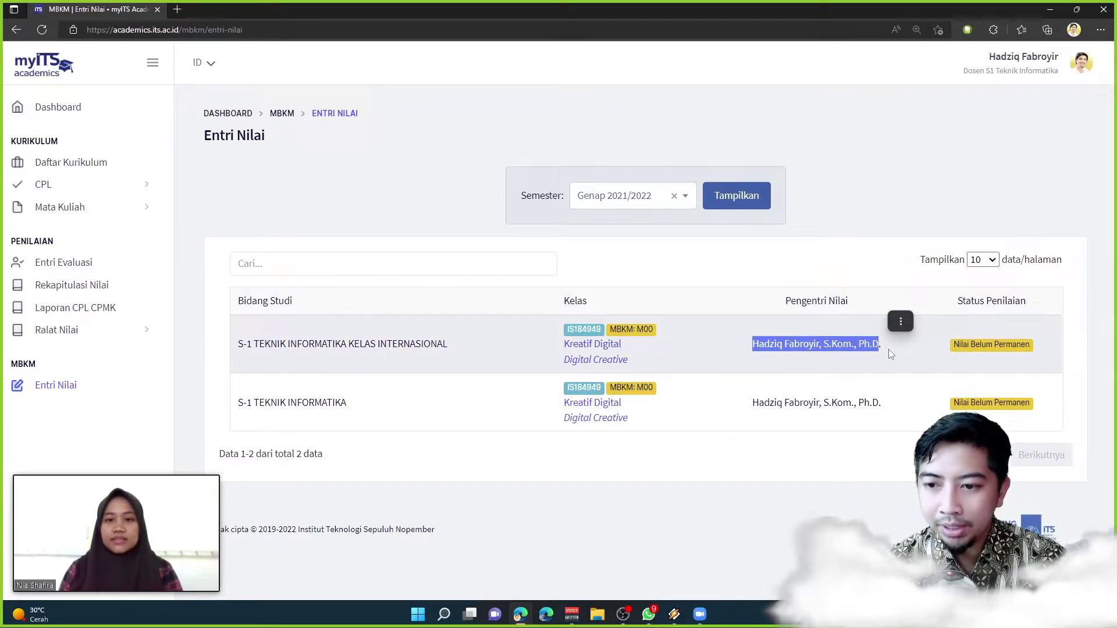
{"action": "left_click", "coordinate": [888, 349]}
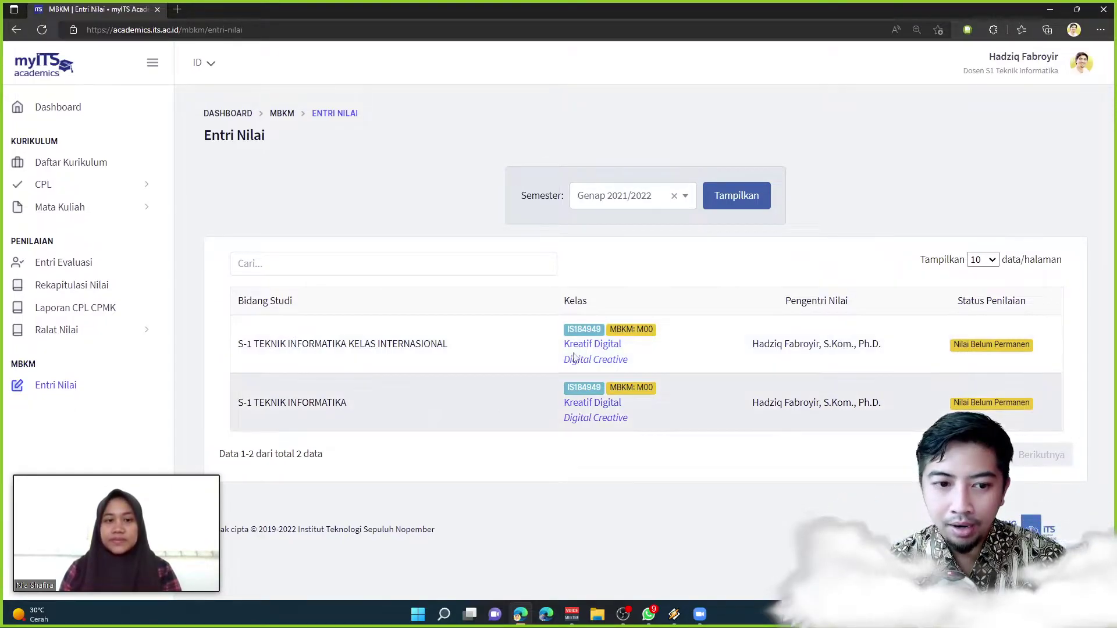
{"action": "left_click_drag", "start_coordinate": [754, 345], "coordinate": [883, 343]}
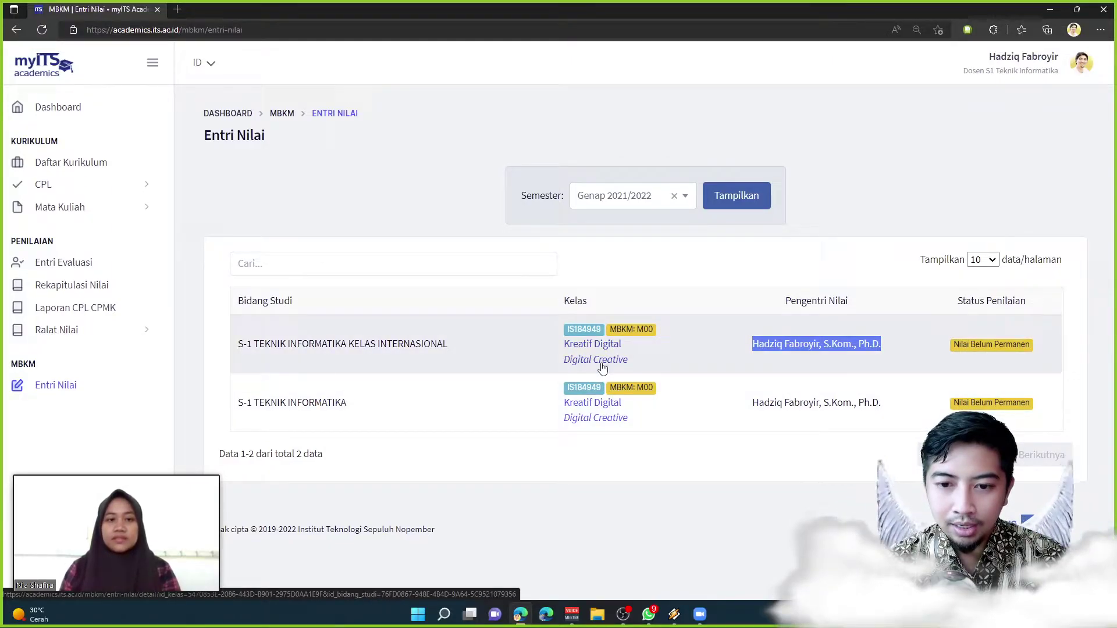
{"action": "left_click", "coordinate": [668, 504]}
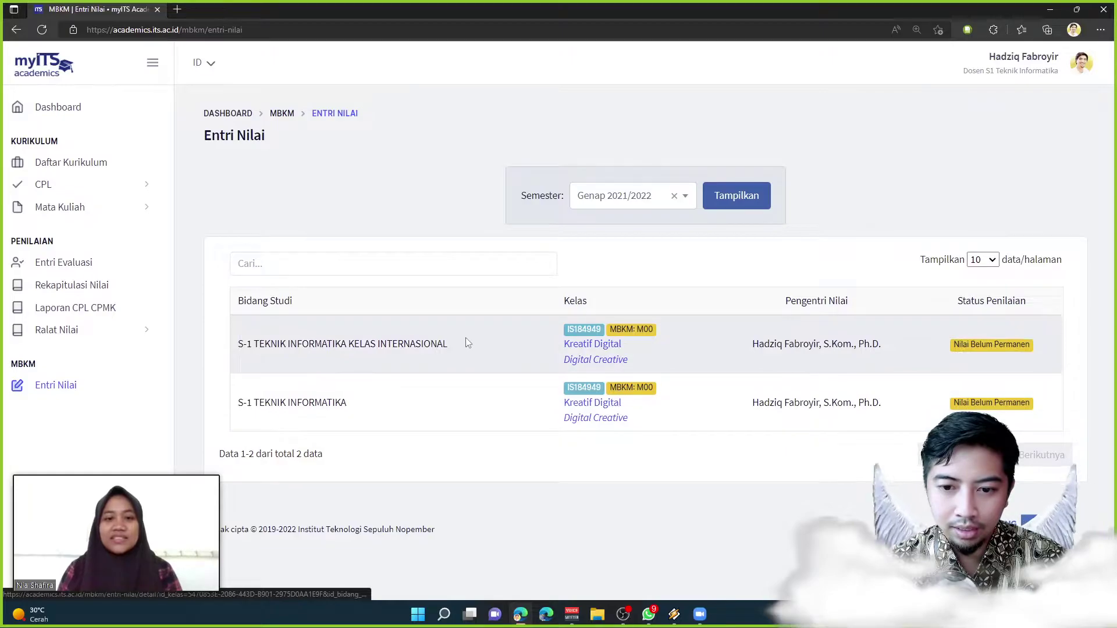
{"action": "left_click", "coordinate": [610, 424]}
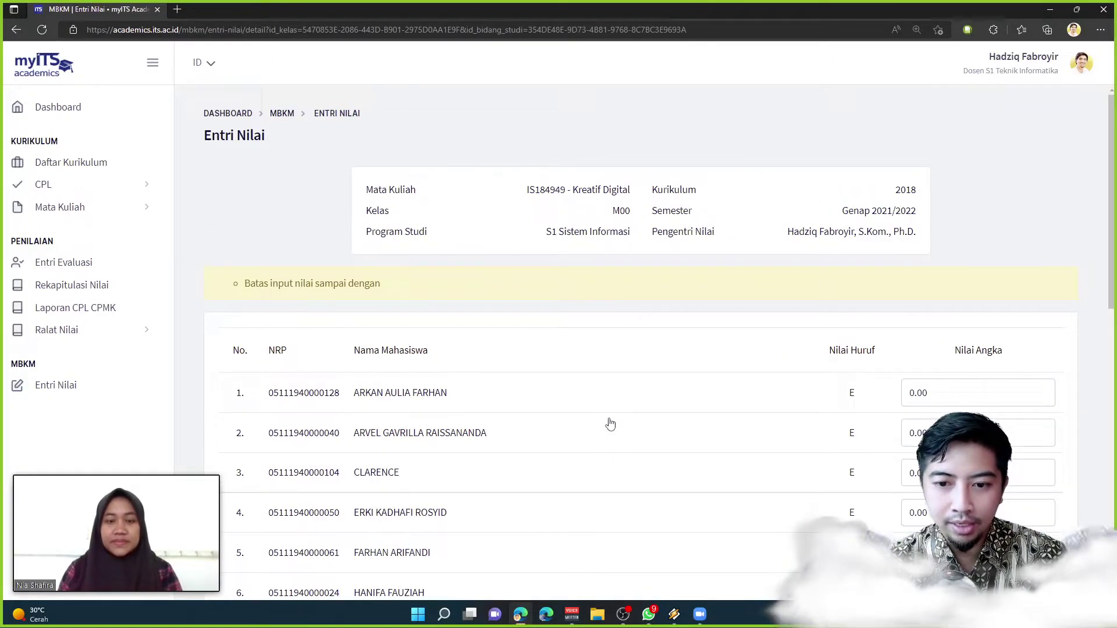
Examine the class details and the full student list with its letter and numeric grade columns.
{"action": "scroll", "coordinate": [606, 423], "scroll_direction": "down", "scroll_amount": 2}
{"action": "scroll", "coordinate": [605, 424], "scroll_direction": "down", "scroll_amount": 10}
{"action": "scroll", "coordinate": [602, 425], "scroll_direction": "up", "scroll_amount": 9}
{"action": "scroll", "coordinate": [600, 424], "scroll_direction": "up", "scroll_amount": 1}
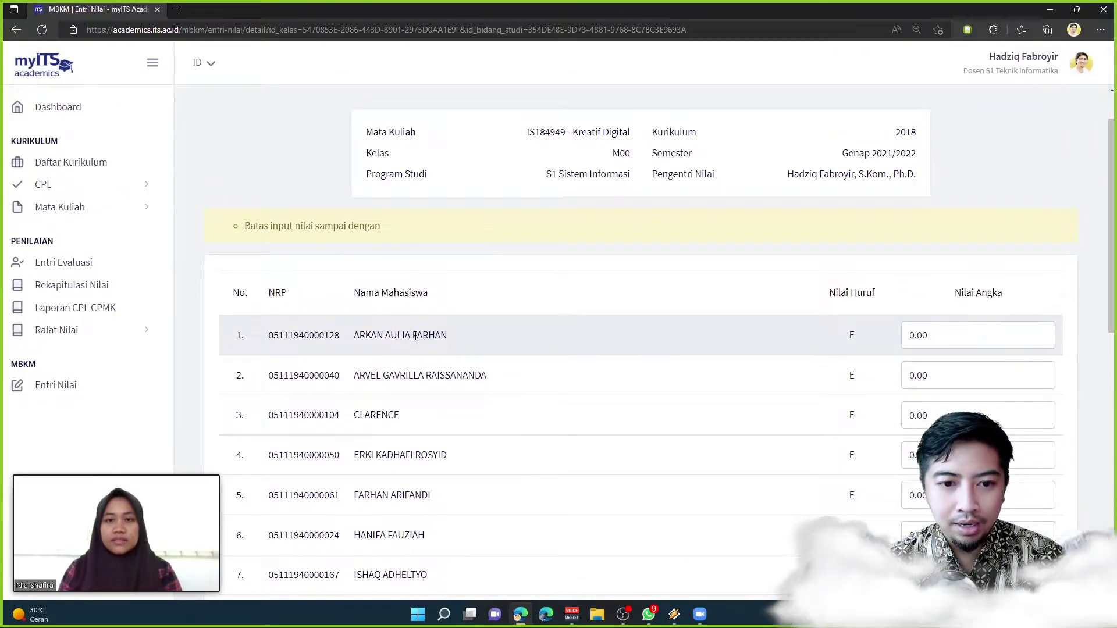
{"action": "scroll", "coordinate": [536, 388], "scroll_direction": "down", "scroll_amount": 6}
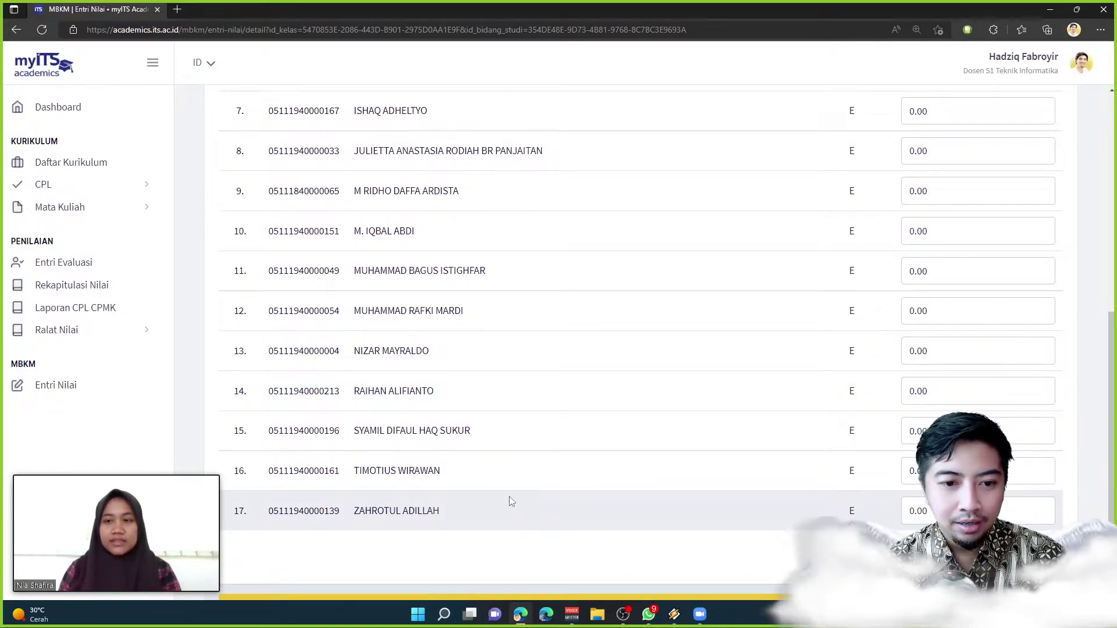
{"action": "scroll", "coordinate": [512, 502], "scroll_direction": "up", "scroll_amount": 6}
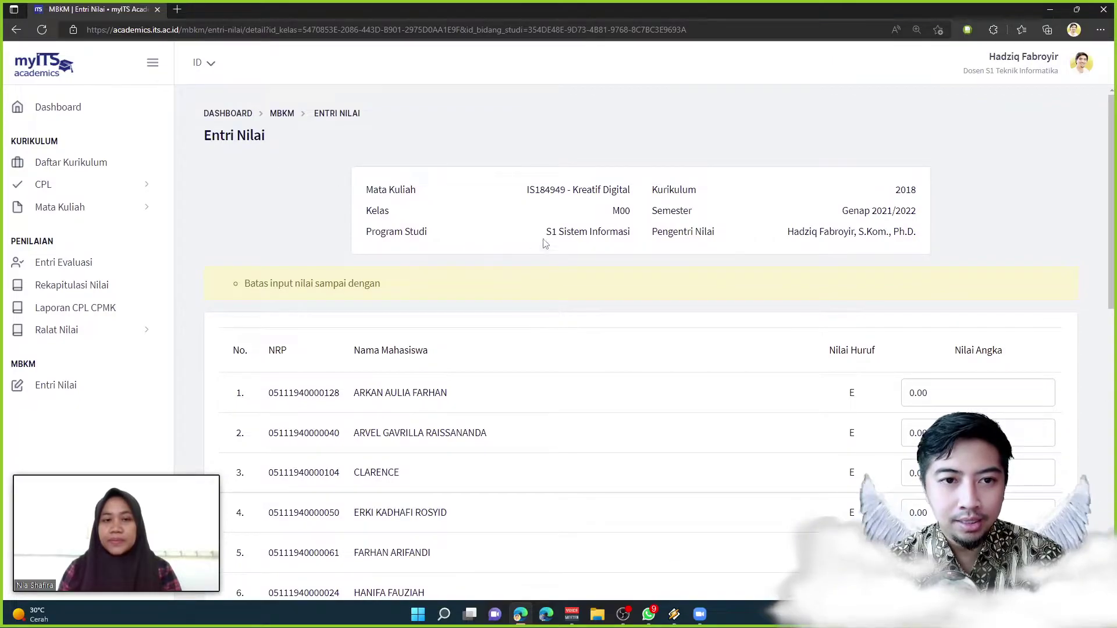
{"action": "scroll", "coordinate": [499, 547], "scroll_direction": "down", "scroll_amount": 6}
{"action": "scroll", "coordinate": [492, 534], "scroll_direction": "down", "scroll_amount": 3}
{"action": "scroll", "coordinate": [491, 534], "scroll_direction": "up", "scroll_amount": 6}
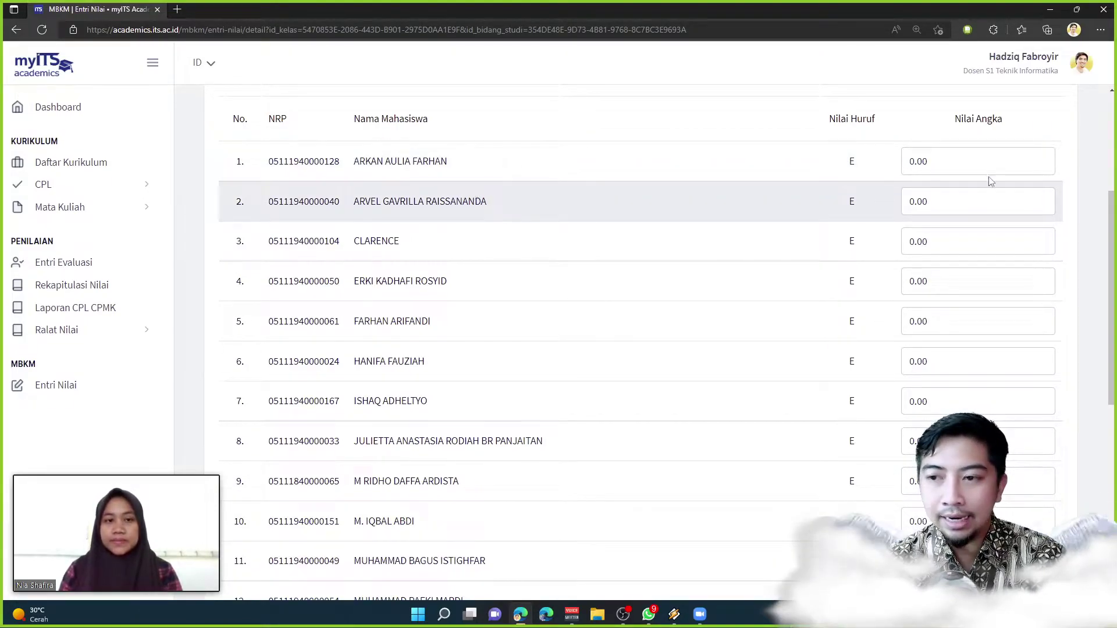
{"action": "left_click_drag", "start_coordinate": [934, 163], "coordinate": [915, 168]}
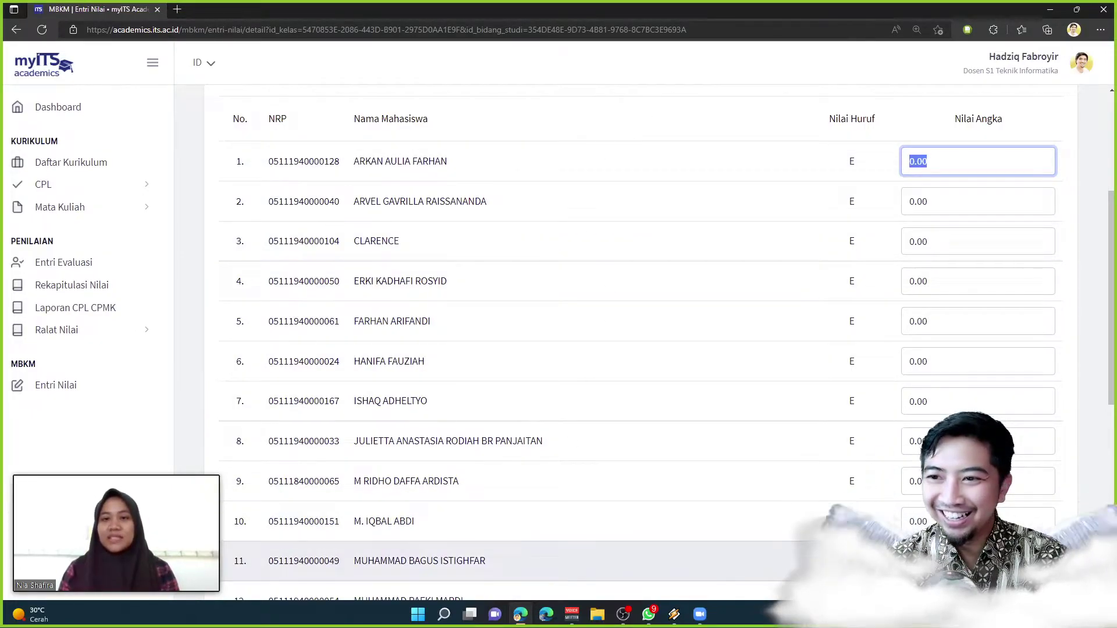
{"action": "key", "text": "Tab"}
{"action": "left_click", "coordinate": [935, 161]}
{"action": "left_click", "coordinate": [945, 238]}
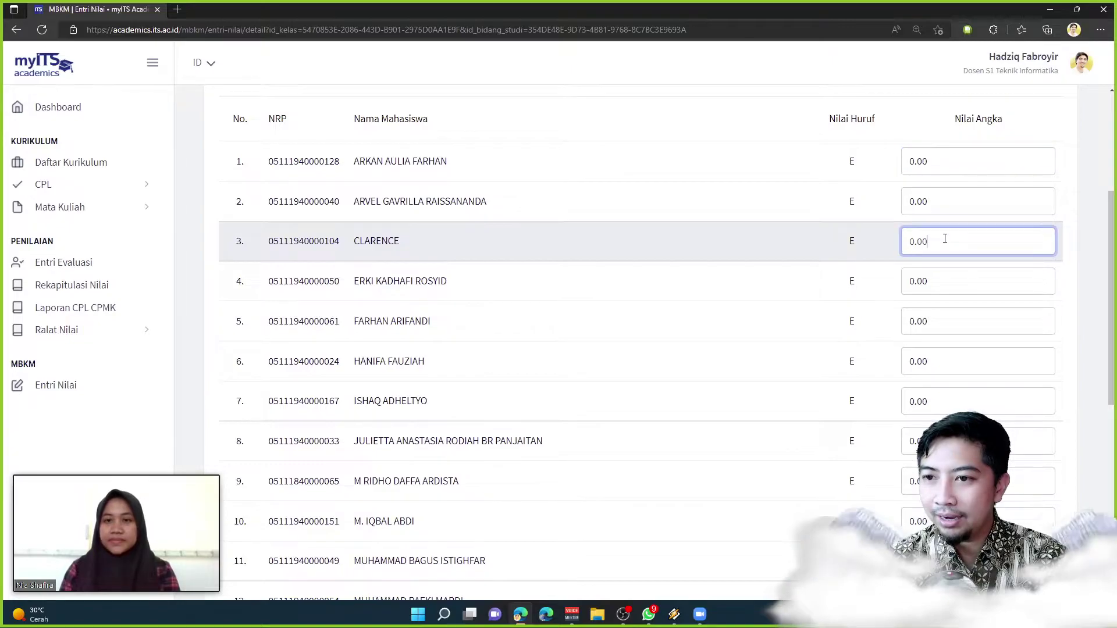
{"action": "scroll", "coordinate": [941, 247], "scroll_direction": "down", "scroll_amount": 5}
{"action": "scroll", "coordinate": [965, 320], "scroll_direction": "up", "scroll_amount": 7}
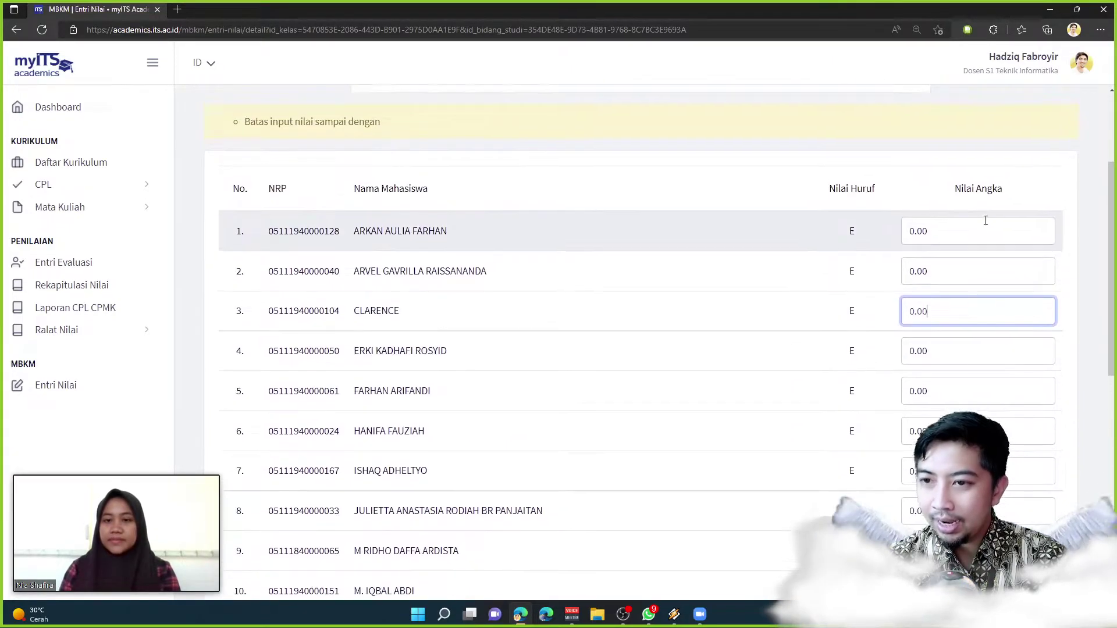
Enter a numeric grade of 90 for students 1 to 6 in the class list.
{"action": "left_click", "coordinate": [943, 240]}
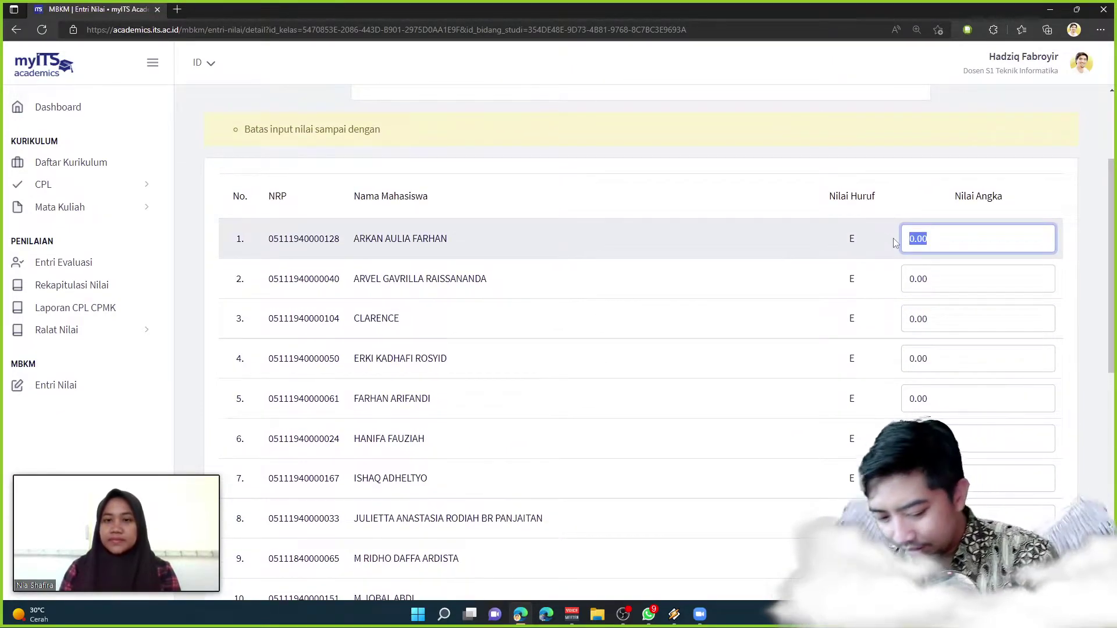
{"action": "type", "text": "90"}
{"action": "key", "text": "Tab"}
{"action": "type", "text": "90"}
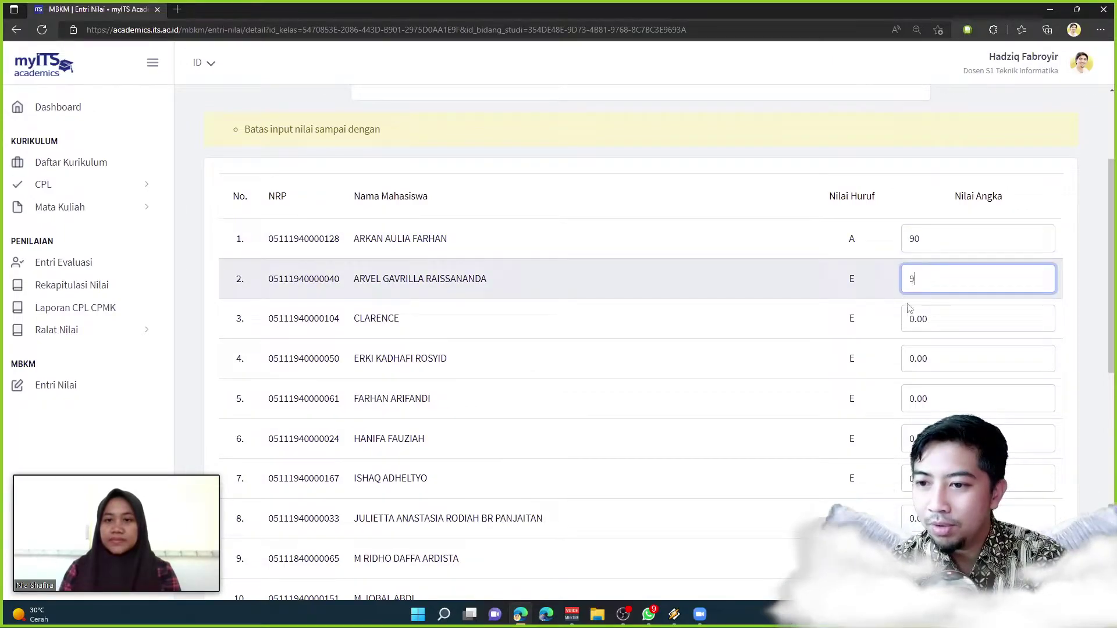
{"action": "left_click_drag", "start_coordinate": [927, 320], "coordinate": [914, 324]}
{"action": "type", "text": "90"}
{"action": "key", "text": "Tab"}
{"action": "type", "text": "90"}
{"action": "key", "text": "Tab"}
{"action": "type", "text": "90"}
{"action": "key", "text": "Tab"}
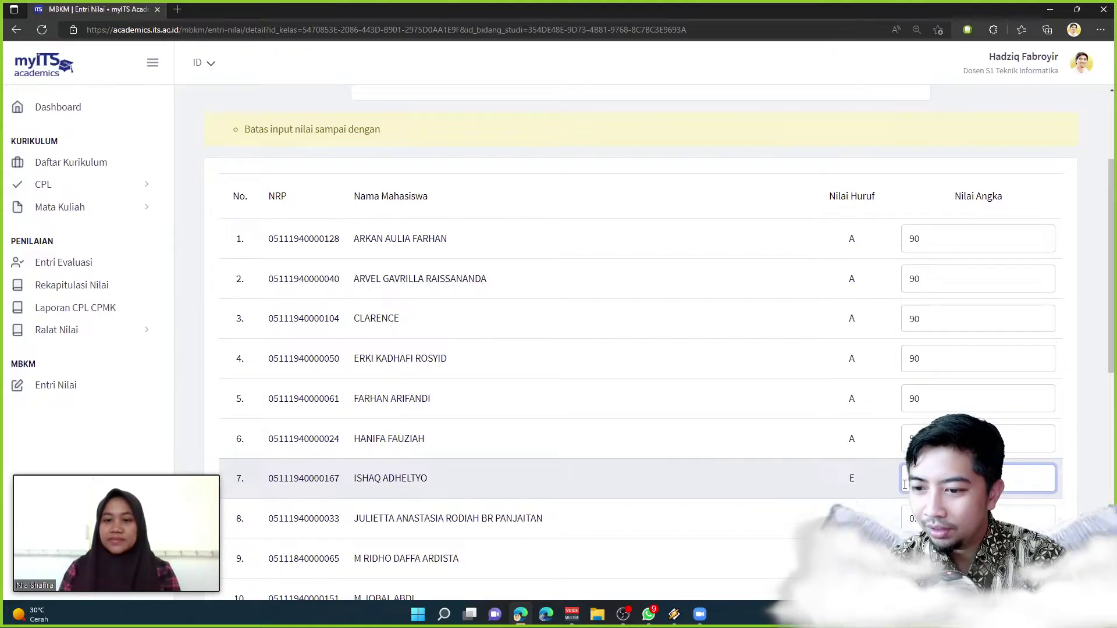
Enter a numeric grade of 90 for students 7 to 12 in the class list.
{"action": "type", "text": "90"}
{"action": "key", "text": "Tab"}
{"action": "type", "text": "90"}
{"action": "scroll", "coordinate": [905, 485], "scroll_direction": "down", "scroll_amount": 5}
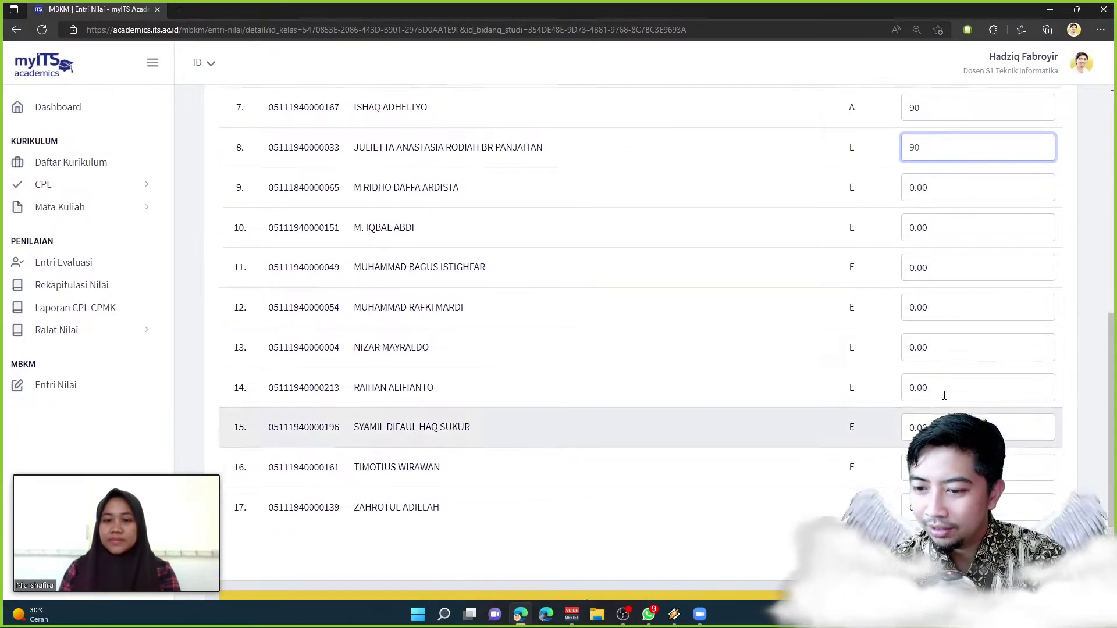
{"action": "left_click", "coordinate": [934, 173]}
{"action": "type", "text": "90"}
{"action": "left_click", "coordinate": [912, 211]}
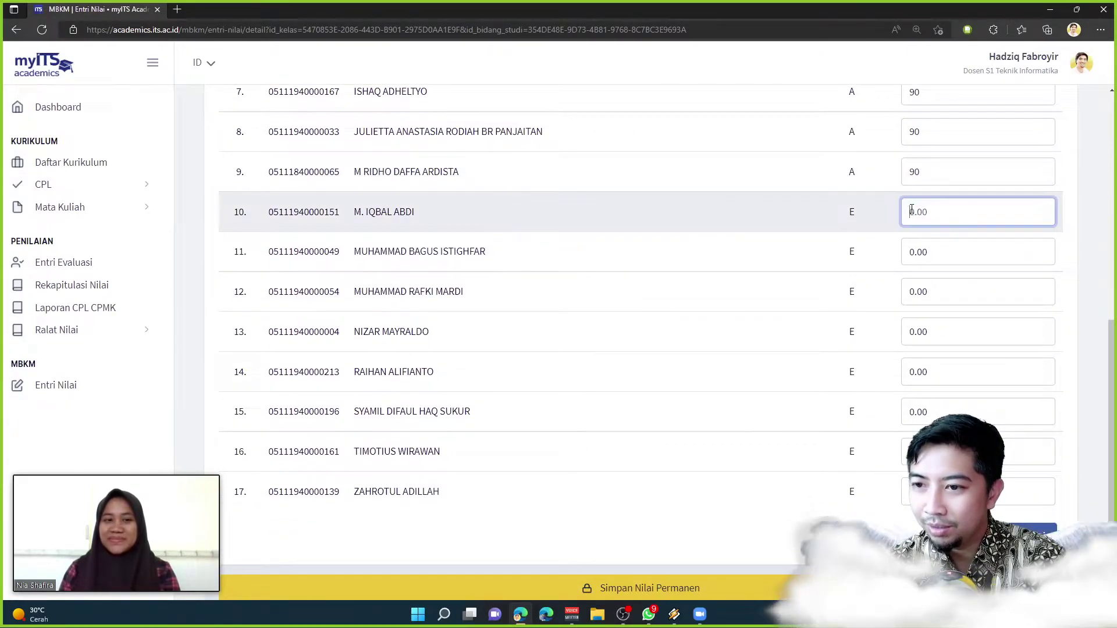
{"action": "type", "text": "90"}
{"action": "left_click", "coordinate": [918, 253]}
{"action": "type", "text": "90"}
{"action": "left_click", "coordinate": [923, 291]}
{"action": "type", "text": "9"}
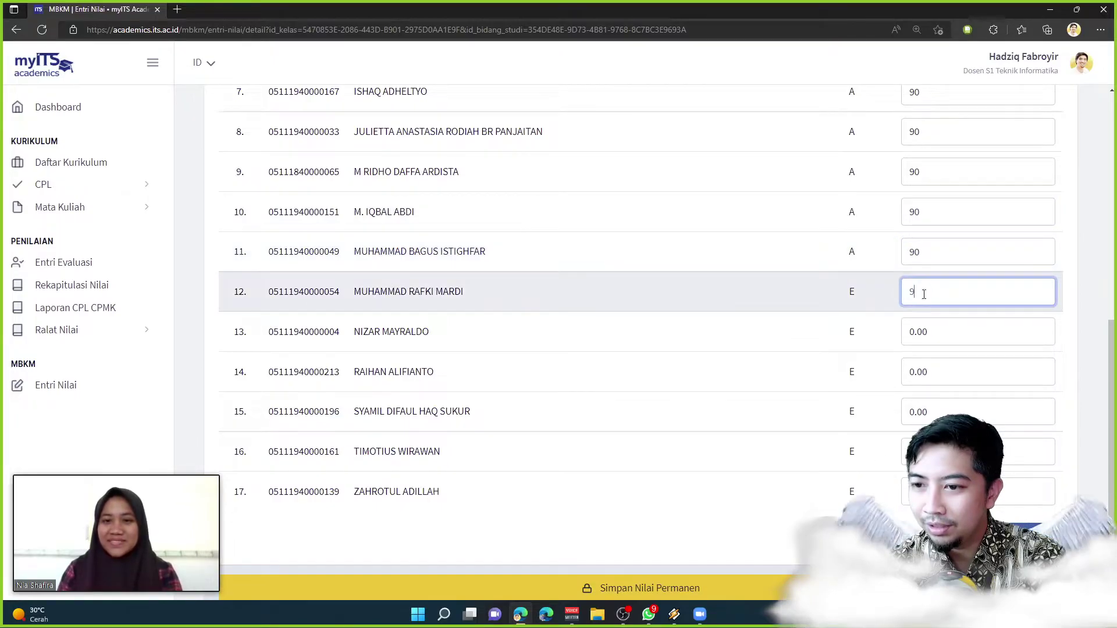
{"action": "type", "text": "0"}
Enter a numeric grade of 90 for students 13 to 17 in the class list.
{"action": "left_click", "coordinate": [917, 331]}
{"action": "type", "text": "90"}
{"action": "left_click", "coordinate": [917, 372]}
{"action": "type", "text": "90"}
{"action": "left_click", "coordinate": [917, 413]}
{"action": "type", "text": "90"}
{"action": "left_click", "coordinate": [917, 452]}
{"action": "type", "text": "90"}
{"action": "left_click", "coordinate": [918, 492]}
{"action": "type", "text": "90"}
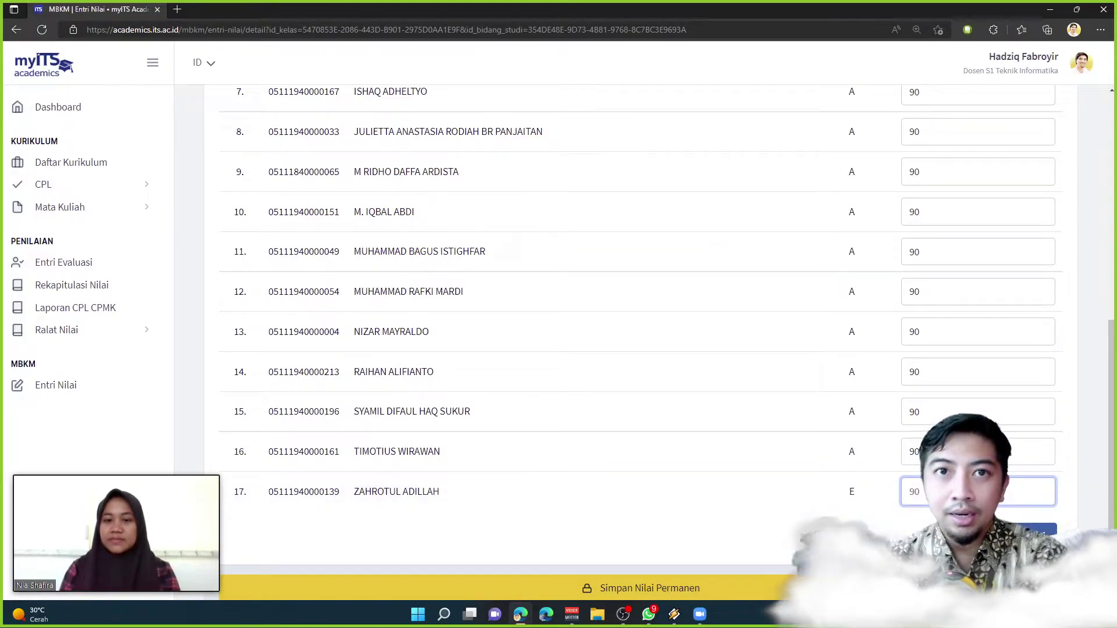
{"action": "key", "text": "Tab"}
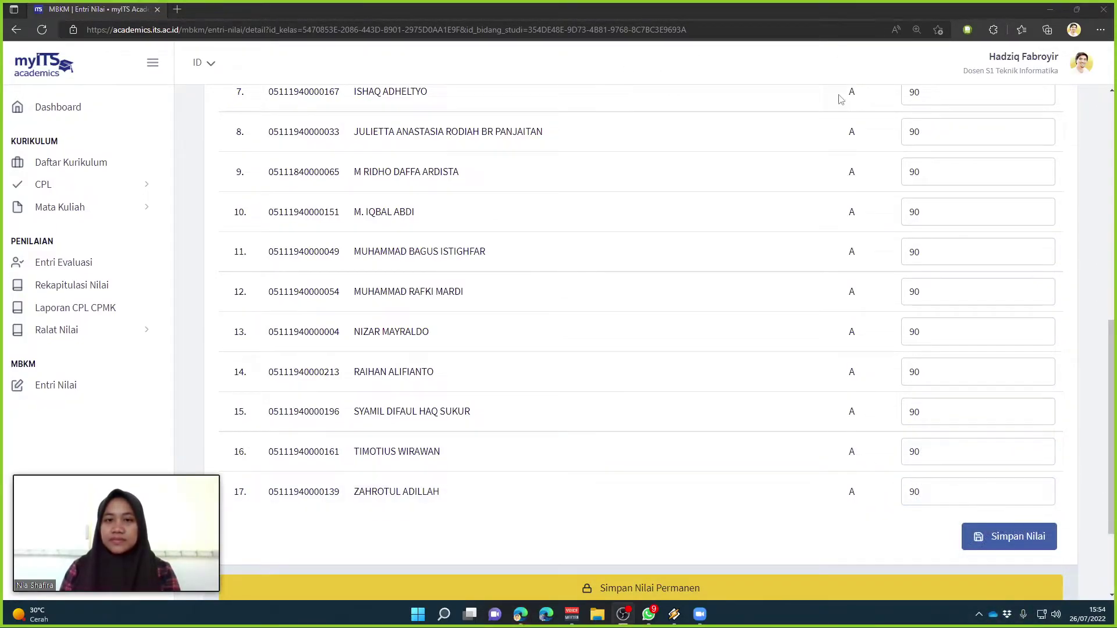
Save the entered class grades non-permanently and confirm the save.
{"action": "scroll", "coordinate": [781, 532], "scroll_direction": "down", "scroll_amount": 2}
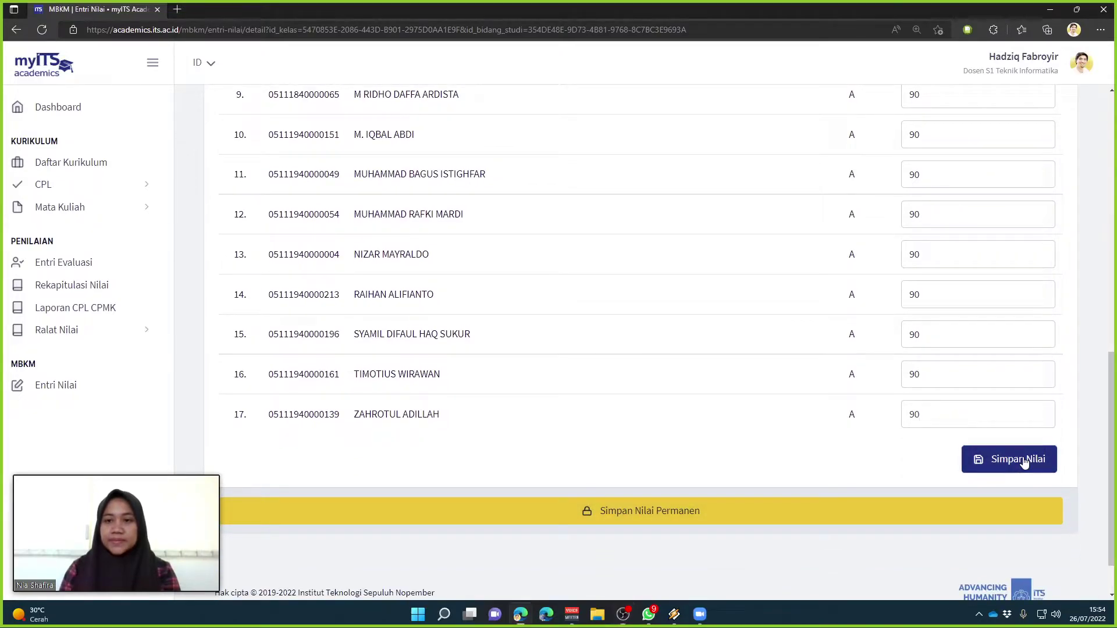
{"action": "left_click", "coordinate": [1024, 461]}
{"action": "left_click", "coordinate": [492, 404]}
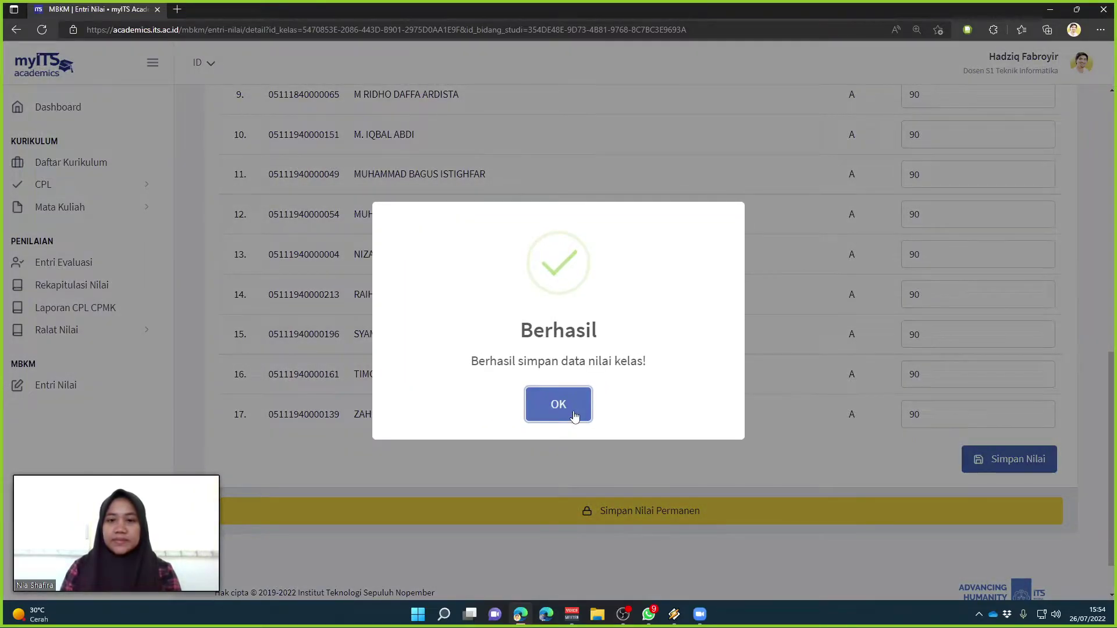
{"action": "left_click", "coordinate": [574, 414]}
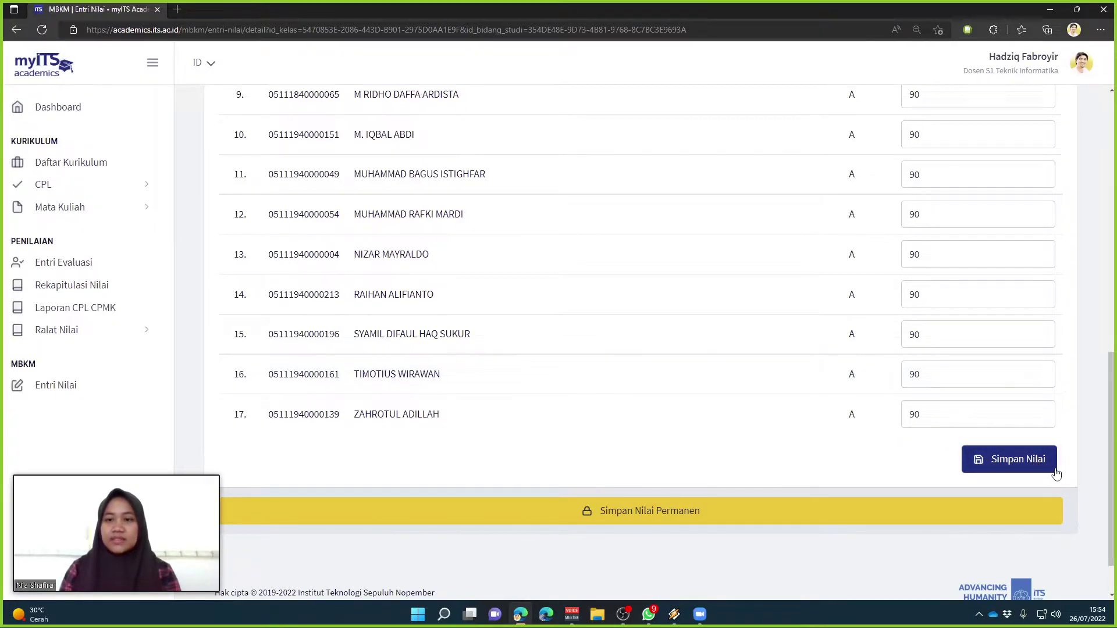
{"action": "scroll", "coordinate": [1056, 475], "scroll_direction": "down", "scroll_amount": 1}
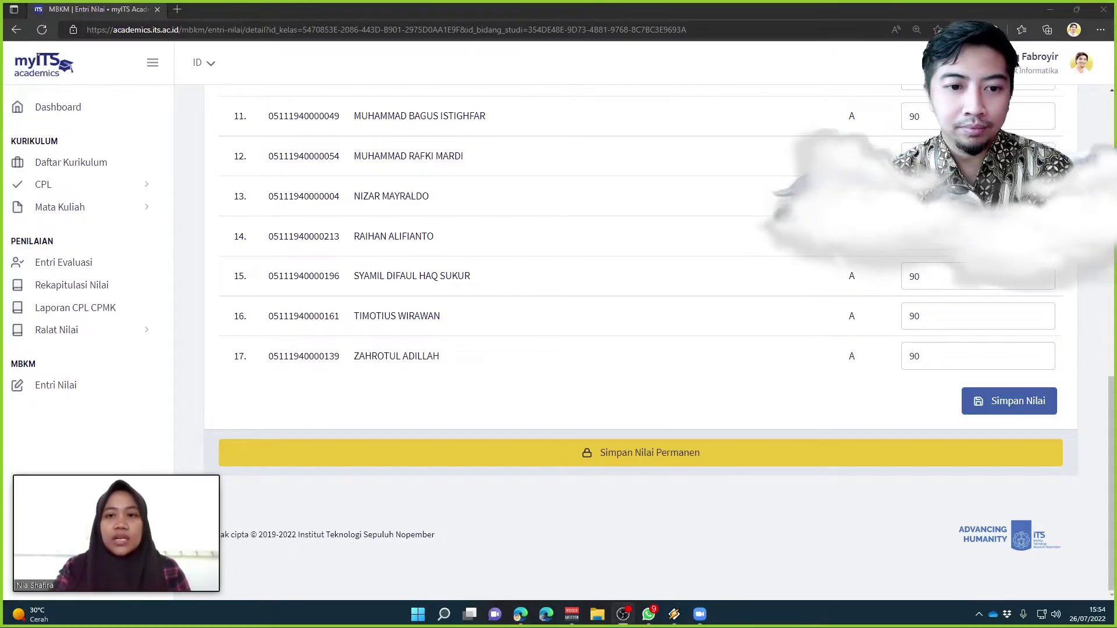
{"action": "scroll", "coordinate": [990, 313], "scroll_direction": "up", "scroll_amount": 10}
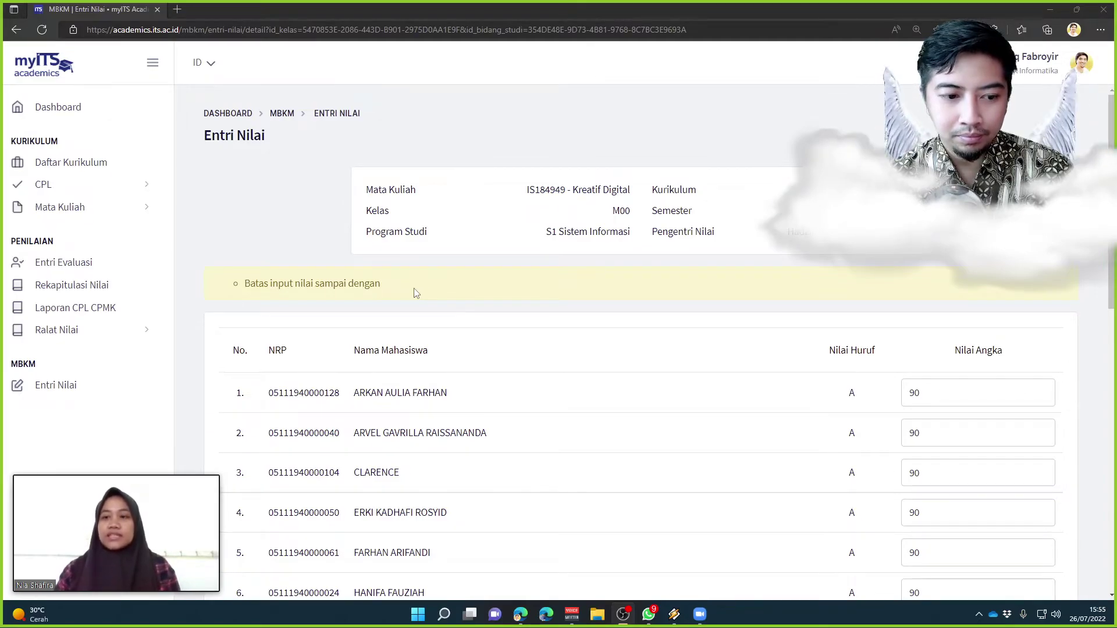
{"action": "scroll", "coordinate": [416, 293], "scroll_direction": "down", "scroll_amount": 9}
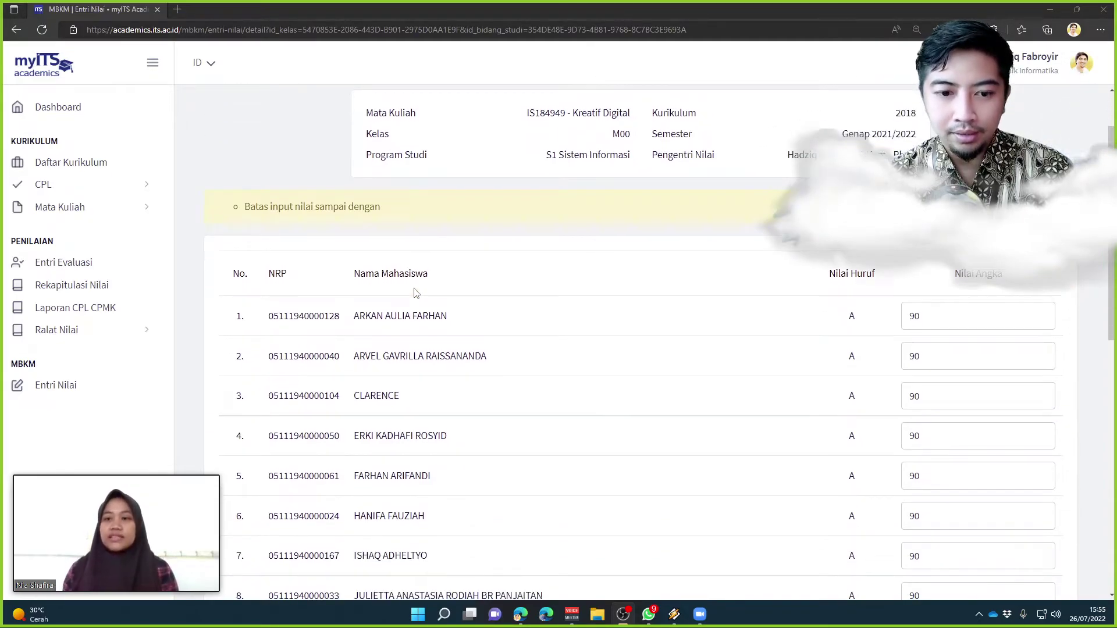
{"action": "scroll", "coordinate": [414, 287], "scroll_direction": "down", "scroll_amount": 3}
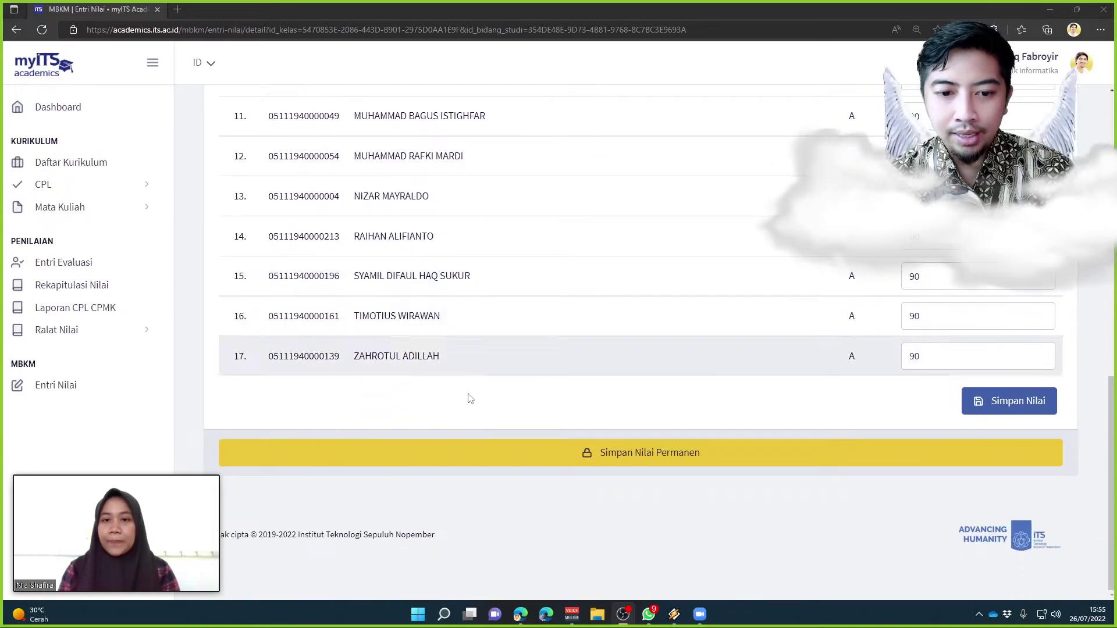